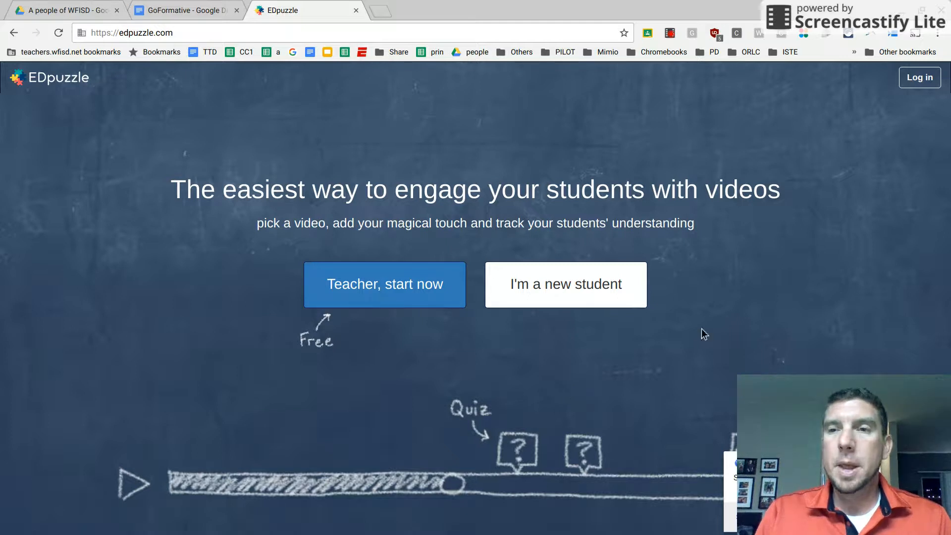
Log in as a teacher with the Google account.
{"action": "left_click", "coordinate": [920, 80]}
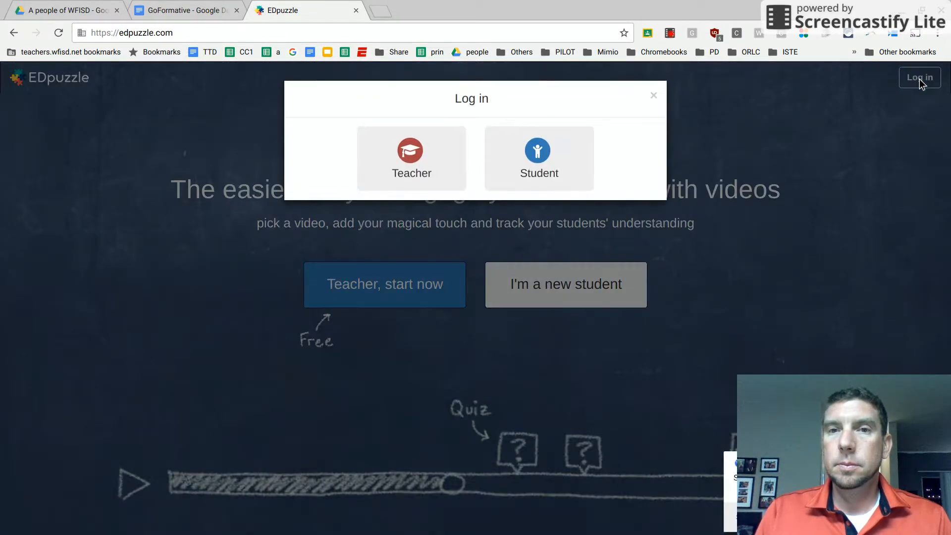
{"action": "left_click", "coordinate": [408, 170]}
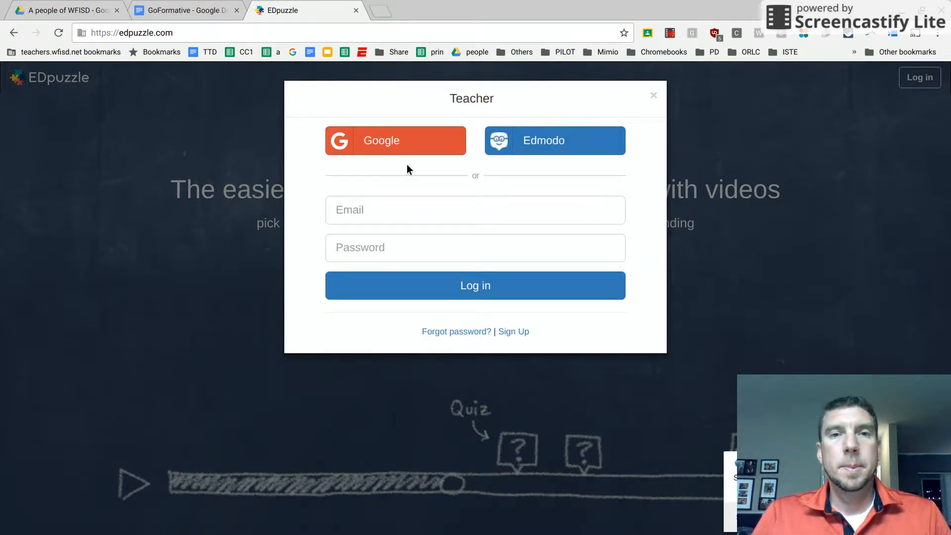
{"action": "left_click", "coordinate": [406, 147]}
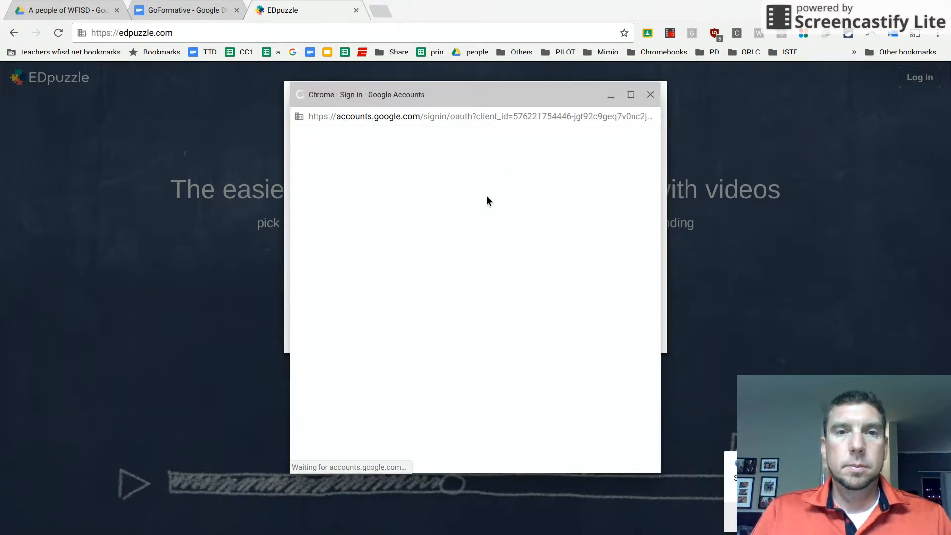
{"action": "left_click", "coordinate": [420, 248]}
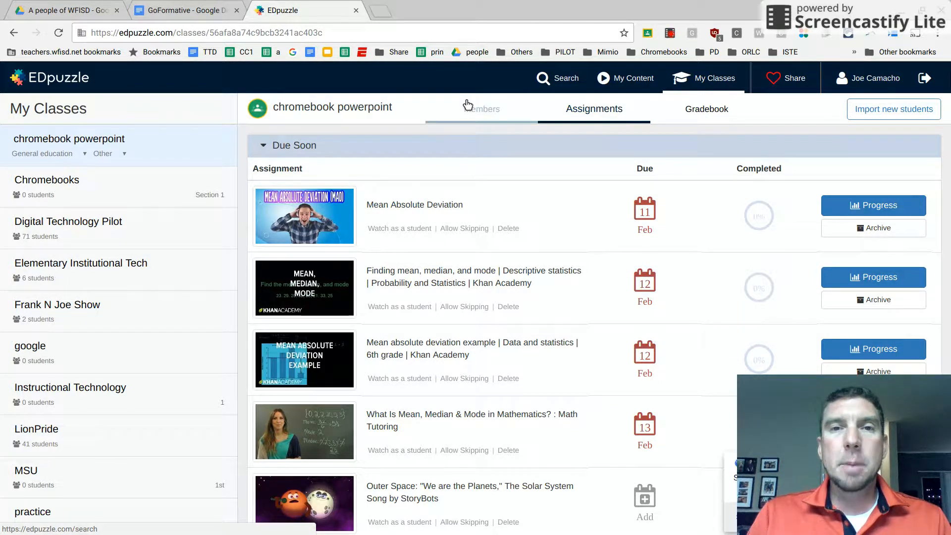
Open the video search and browse the YouTube channel before returning to the EDpuzzle channel.
{"action": "left_click", "coordinate": [56, 87]}
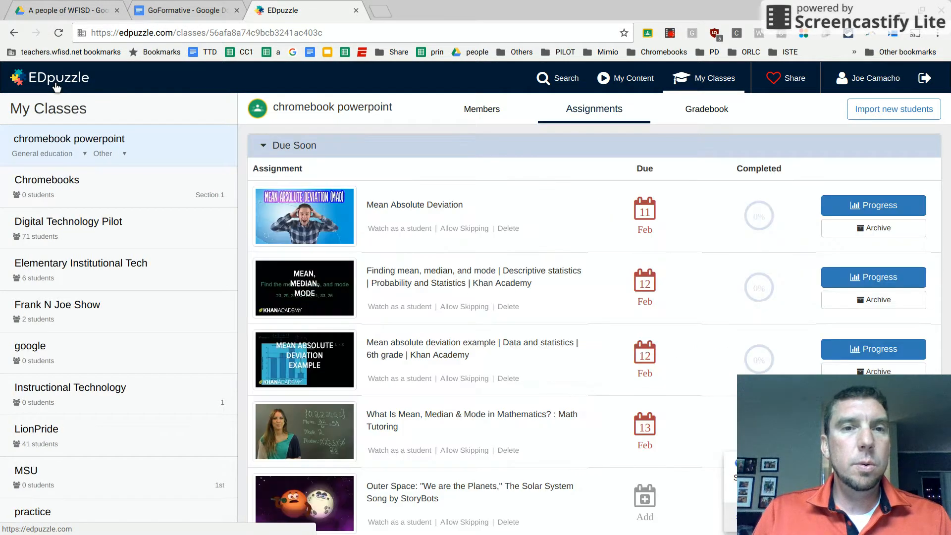
{"action": "left_click", "coordinate": [553, 87]}
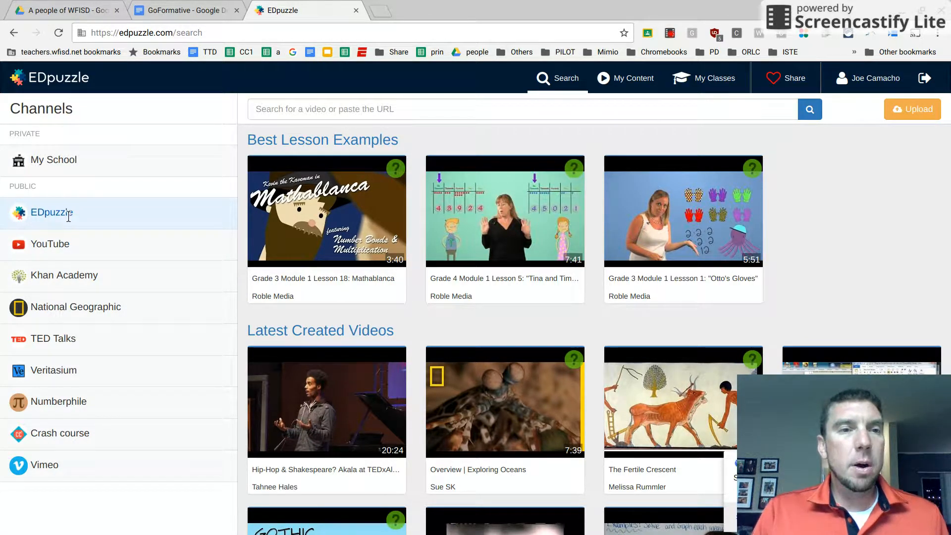
{"action": "left_click", "coordinate": [73, 248]}
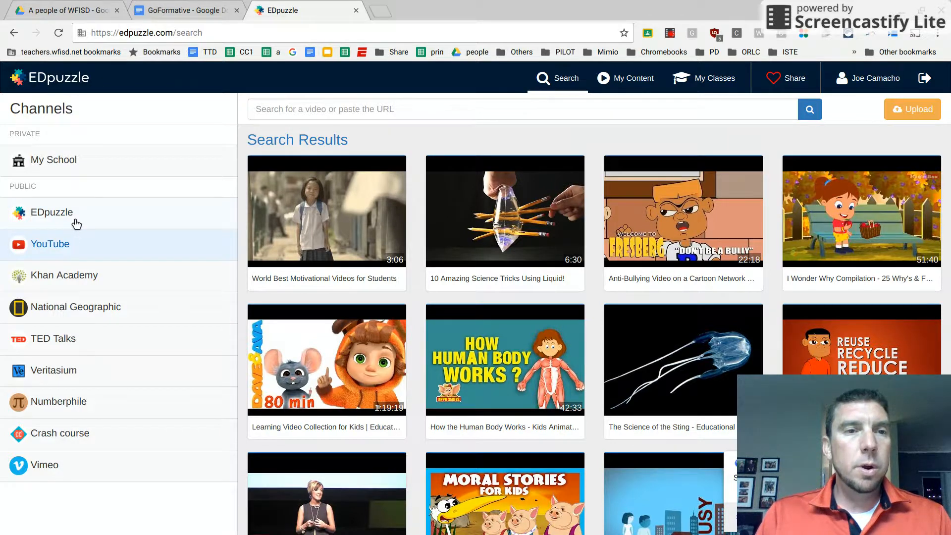
{"action": "left_click", "coordinate": [76, 223]}
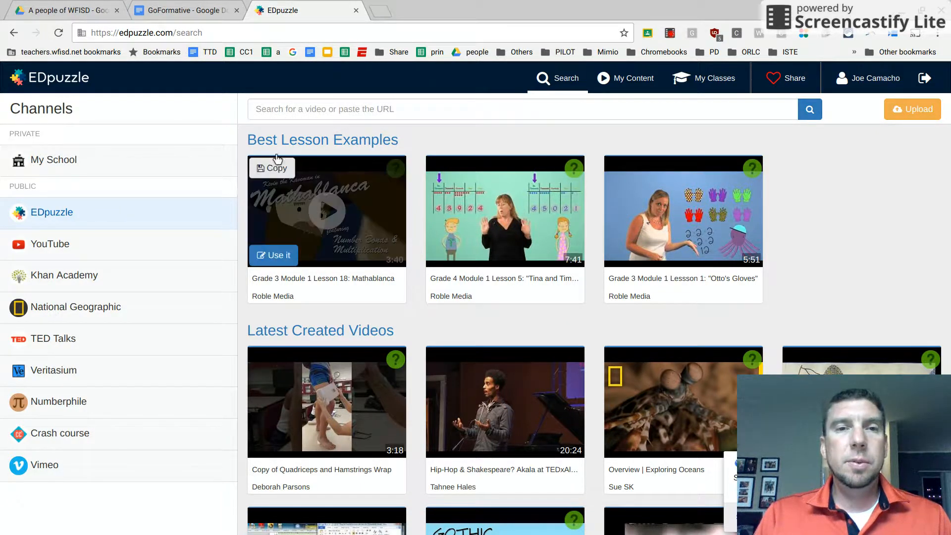
Search the EDpuzzle channel for "fractions" and open the preview of the 2:37 Fractions of Fractions video.
{"action": "left_click", "coordinate": [304, 113]}
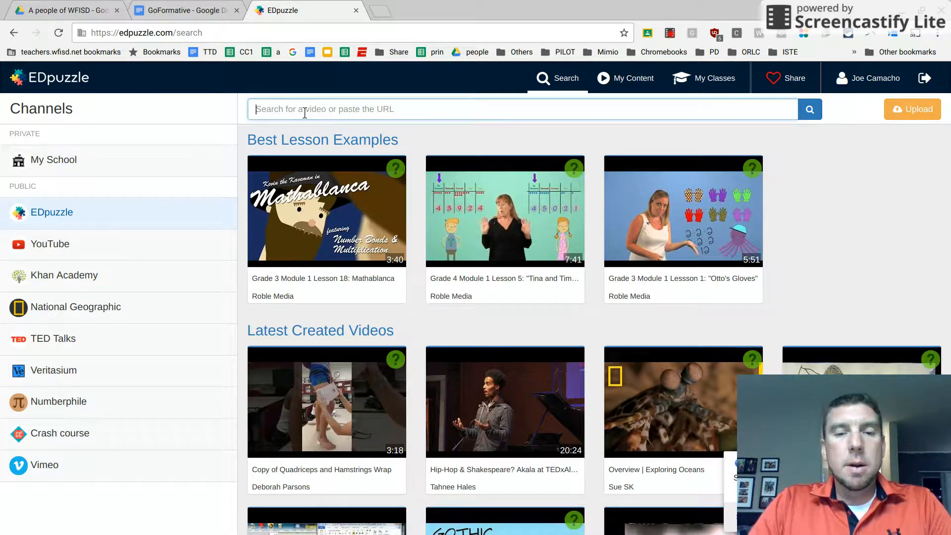
{"action": "type", "text": "fractions"}
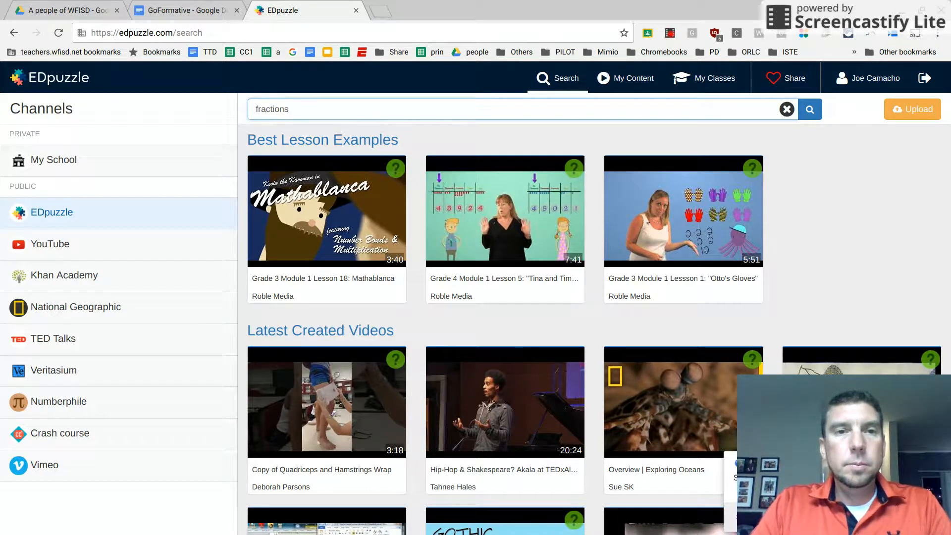
{"action": "key", "text": "Return"}
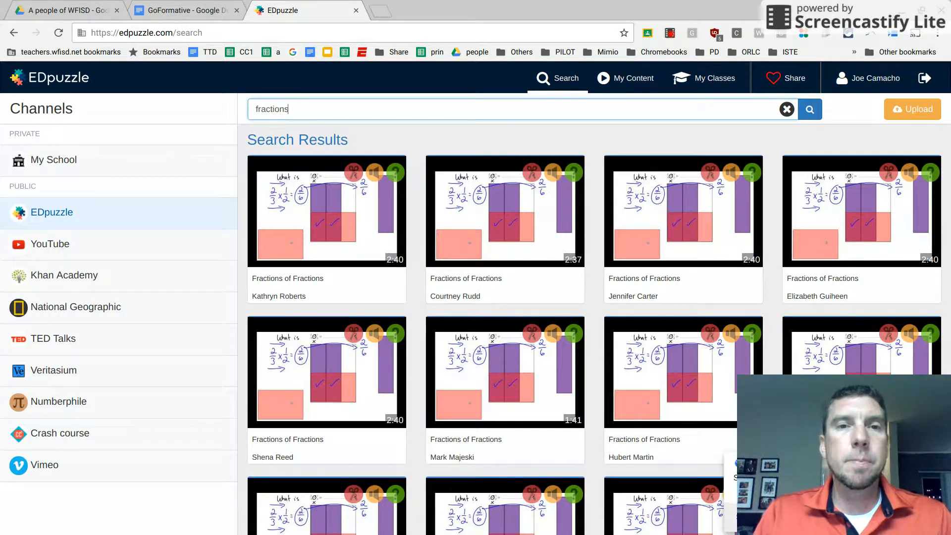
{"action": "mouse_move", "coordinate": [347, 184]}
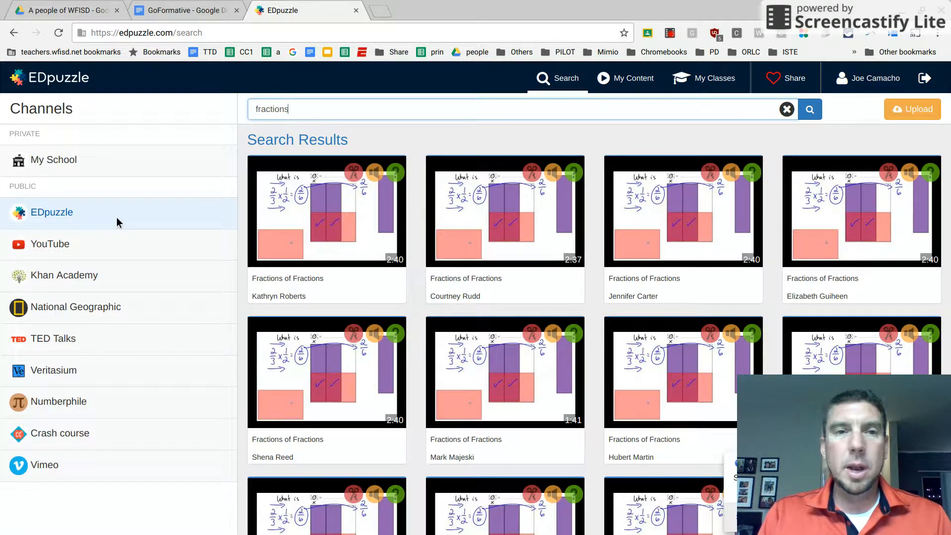
{"action": "mouse_move", "coordinate": [318, 201]}
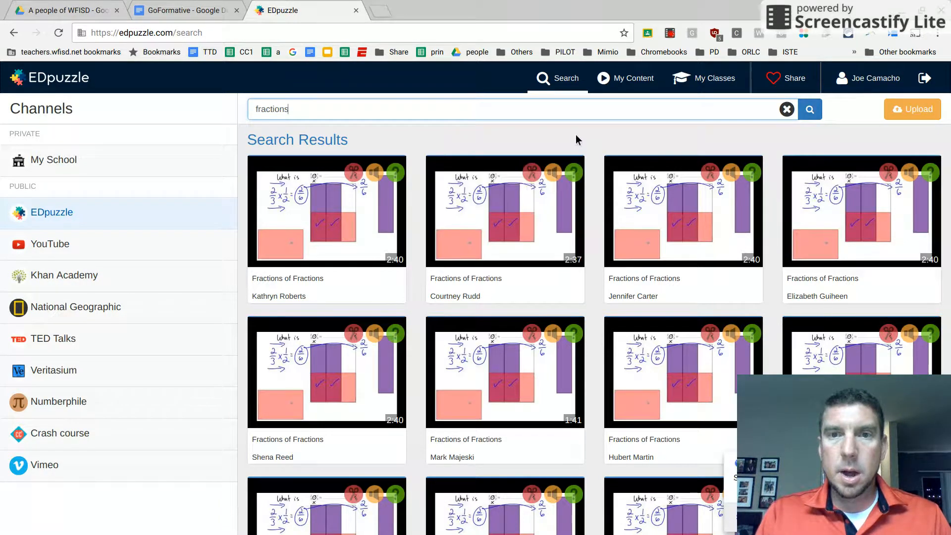
{"action": "mouse_move", "coordinate": [481, 201]}
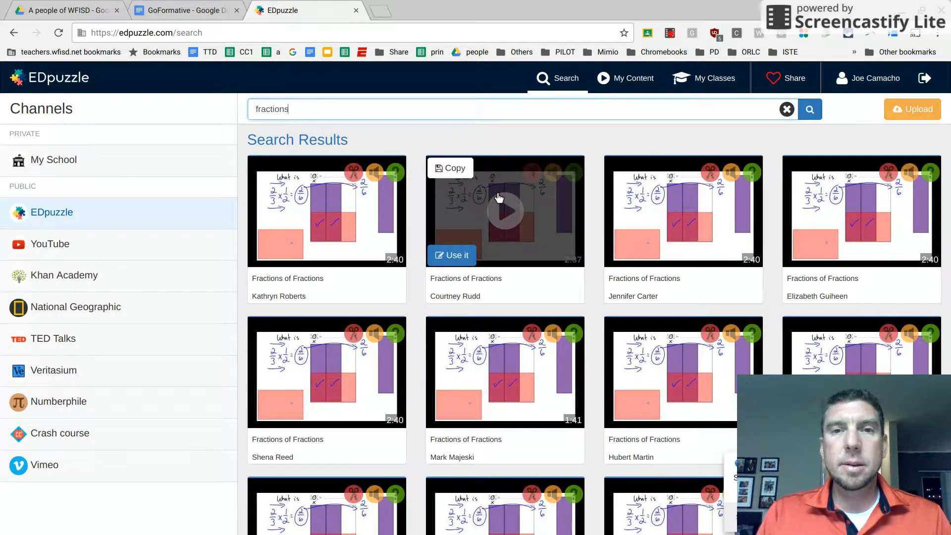
{"action": "left_click", "coordinate": [498, 197]}
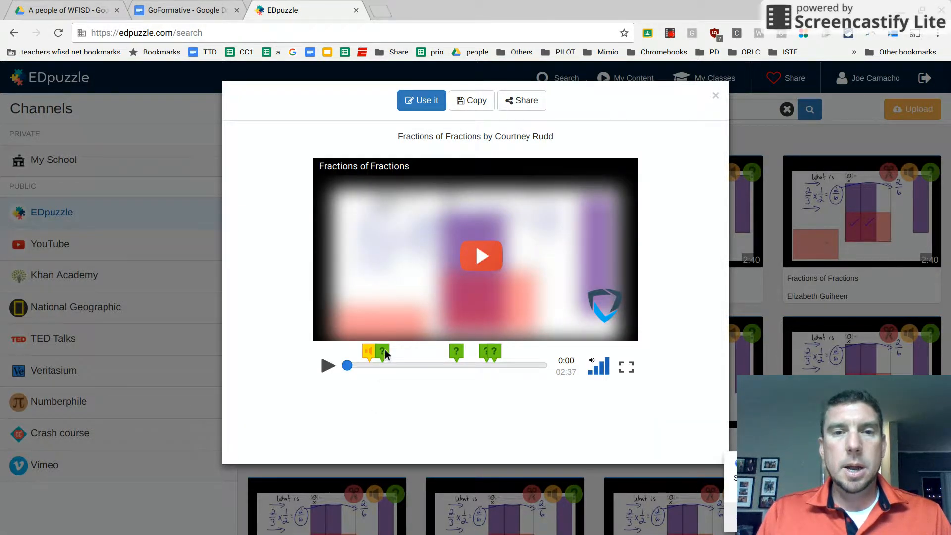
Review each quiz question embedded along the timeline of the Fractions of Fractions preview.
{"action": "left_click", "coordinate": [384, 351]}
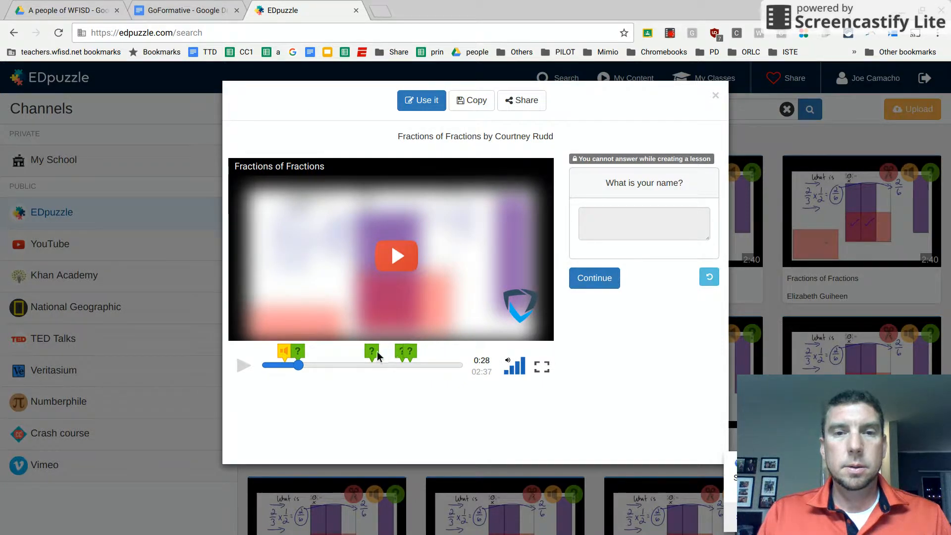
{"action": "left_click", "coordinate": [373, 351]}
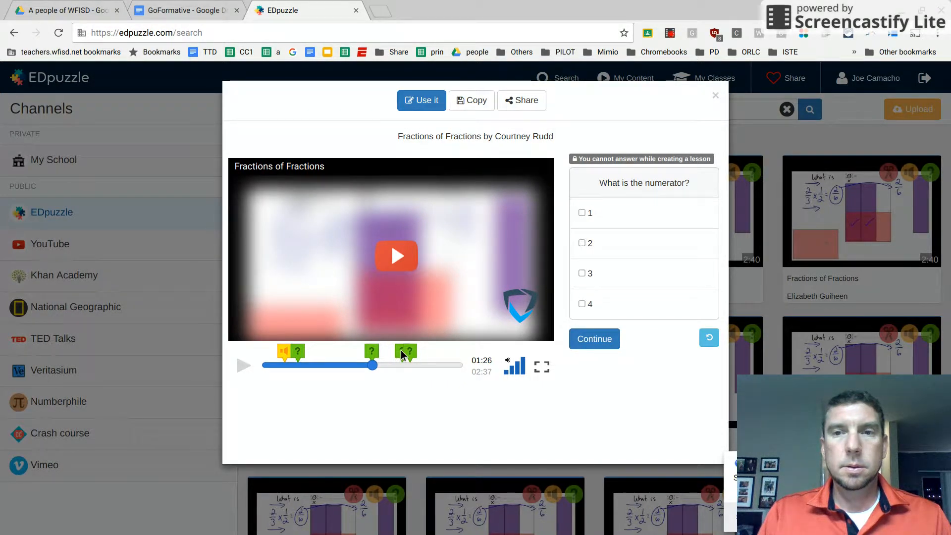
{"action": "left_click", "coordinate": [401, 351]}
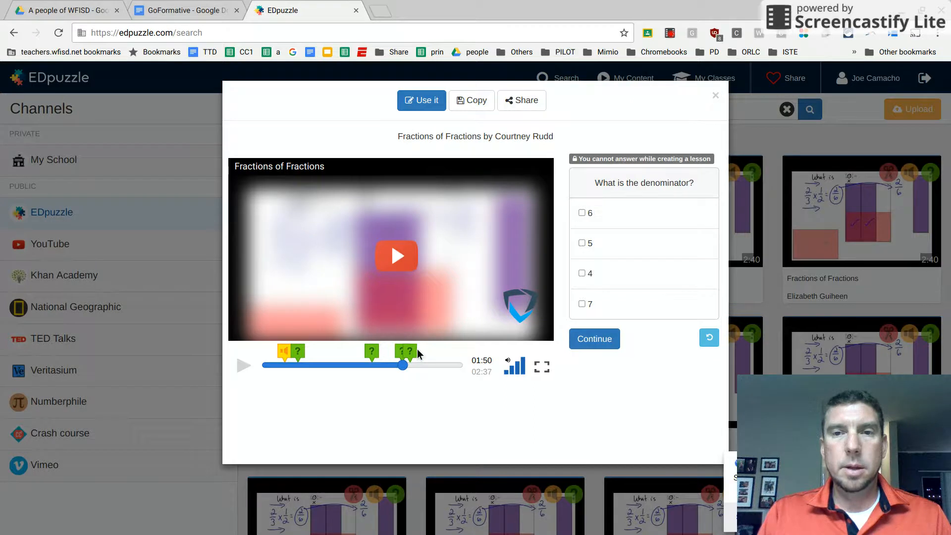
{"action": "left_click", "coordinate": [412, 351]}
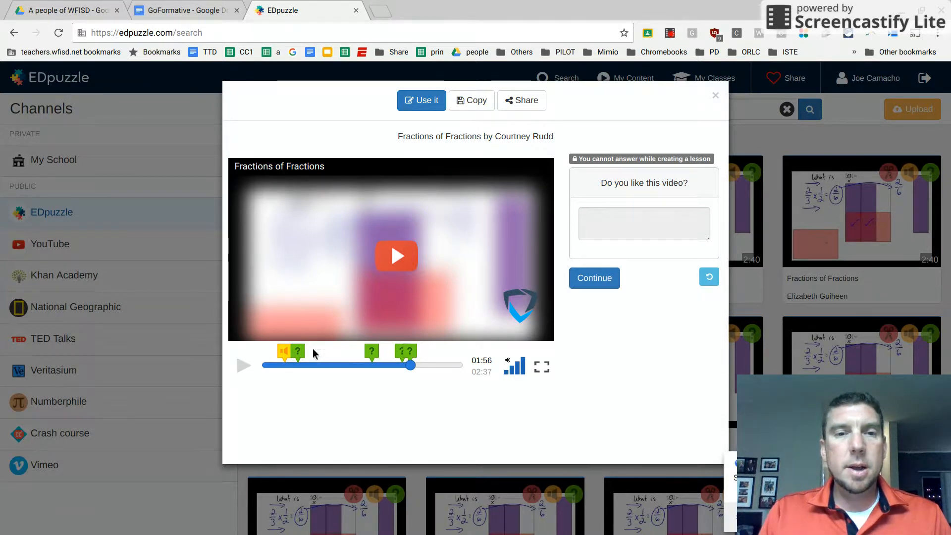
{"action": "left_click", "coordinate": [295, 346]}
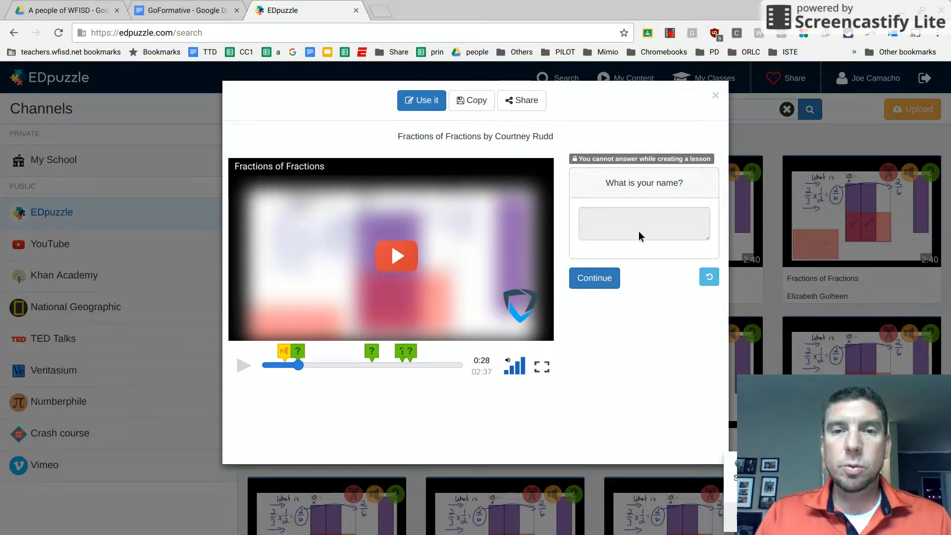
{"action": "left_click", "coordinate": [372, 352]}
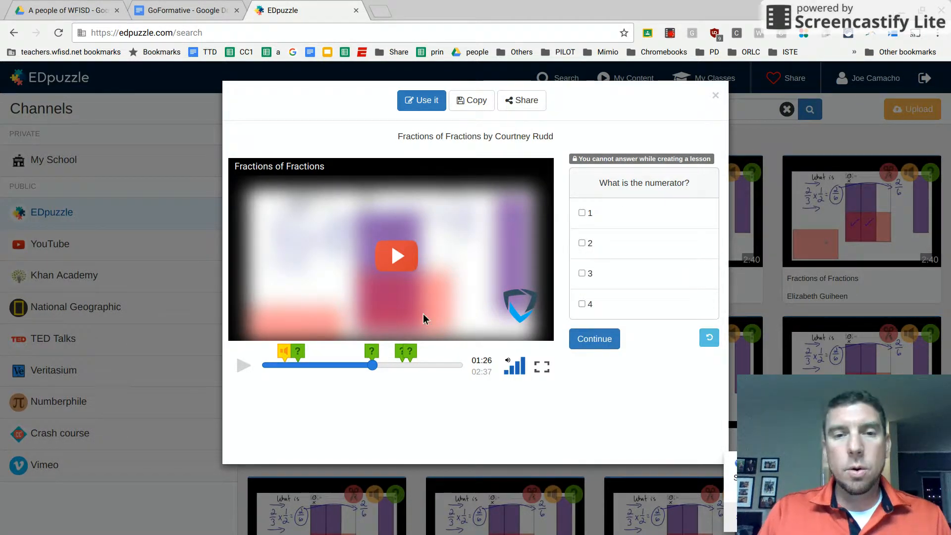
{"action": "left_click", "coordinate": [400, 354]}
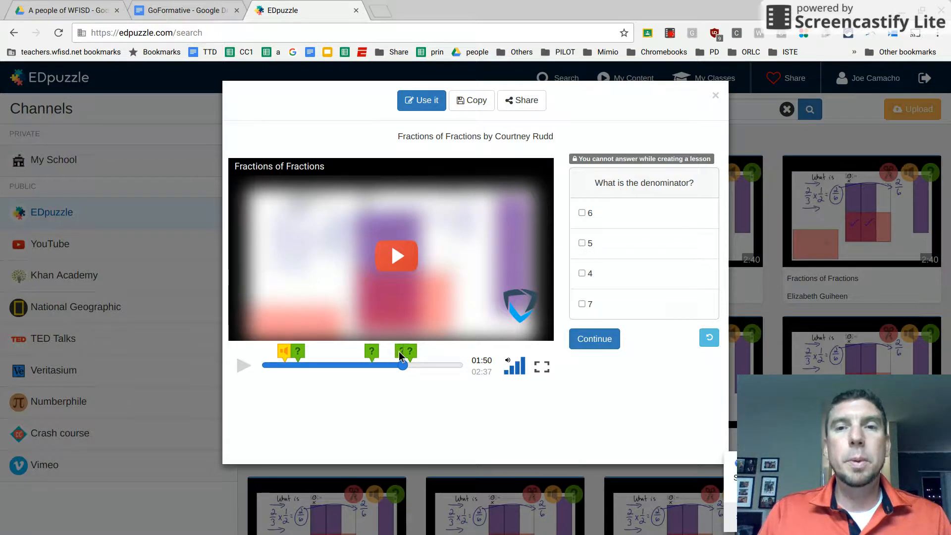
{"action": "left_click", "coordinate": [412, 351]}
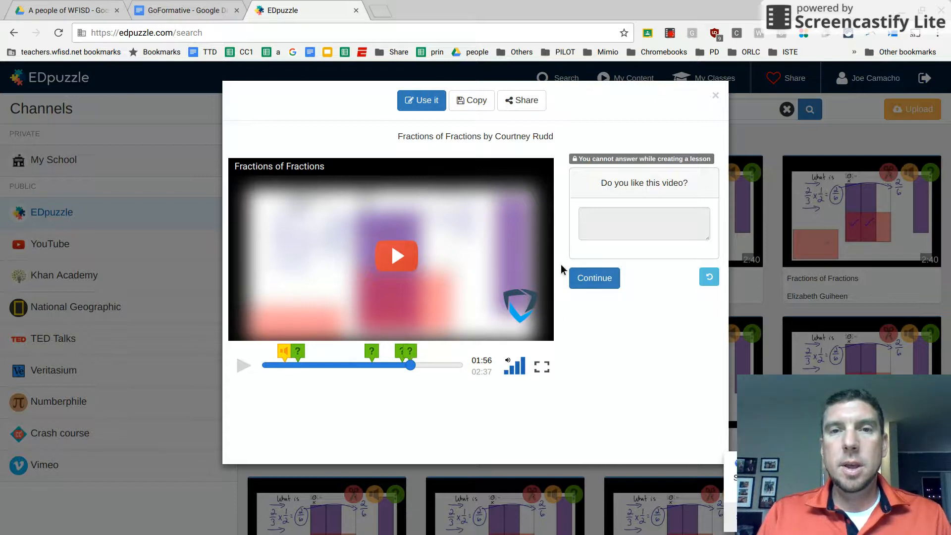
Bring the Fractions of Fractions lesson into the editor and set its crop range from 0:00 to 02:40.
{"action": "left_click", "coordinate": [424, 105]}
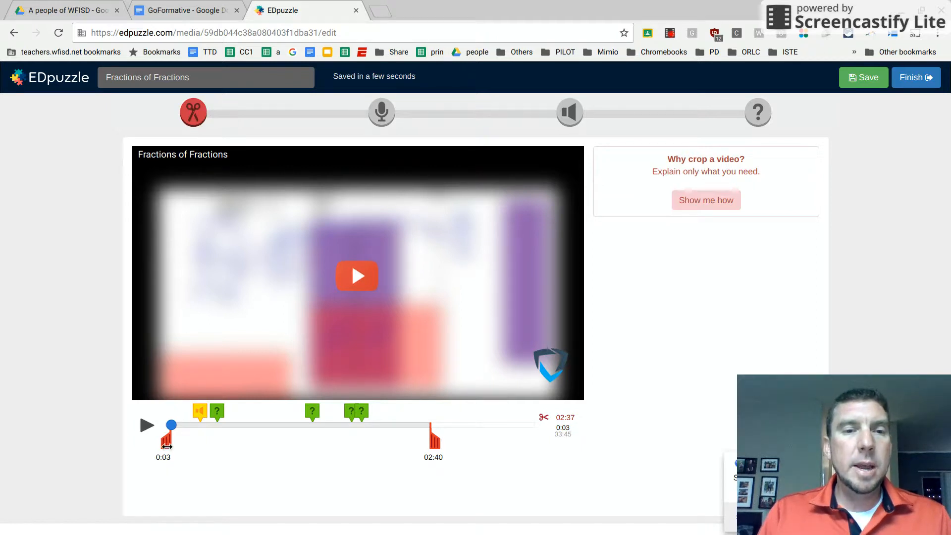
{"action": "left_click_drag", "start_coordinate": [167, 441], "coordinate": [235, 439]}
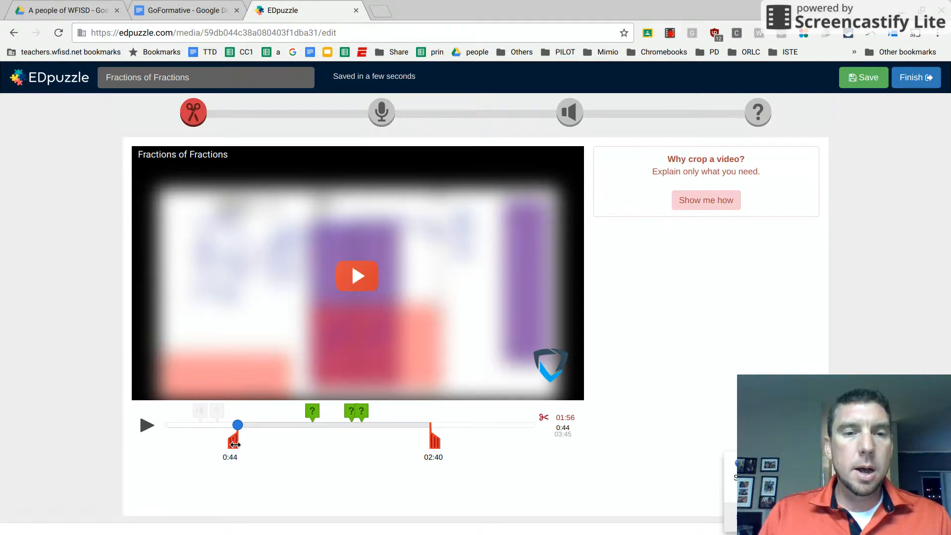
{"action": "left_click_drag", "start_coordinate": [231, 444], "coordinate": [160, 443]}
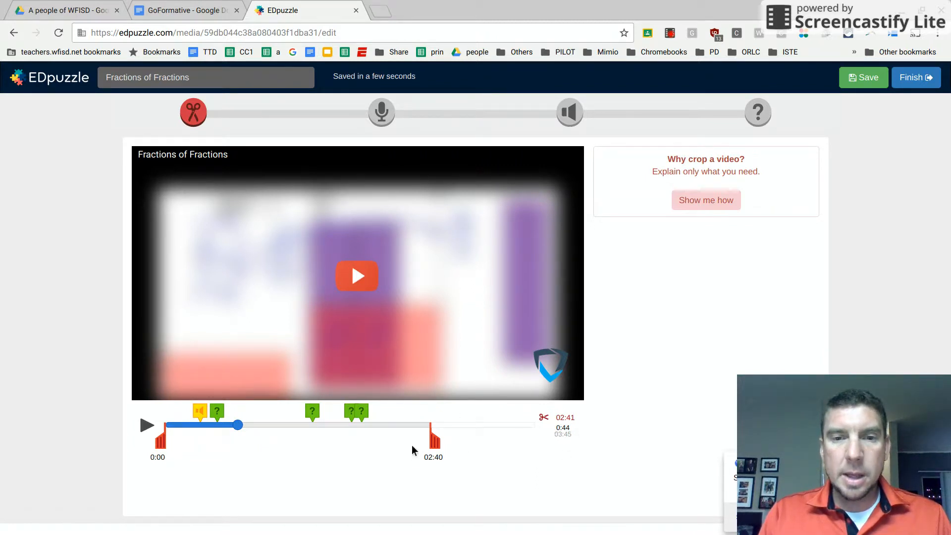
{"action": "mouse_move", "coordinate": [435, 444]}
{"action": "left_mouse_down"}
{"action": "mouse_move", "coordinate": [540, 443]}
{"action": "mouse_move", "coordinate": [434, 443]}
{"action": "left_mouse_up"}
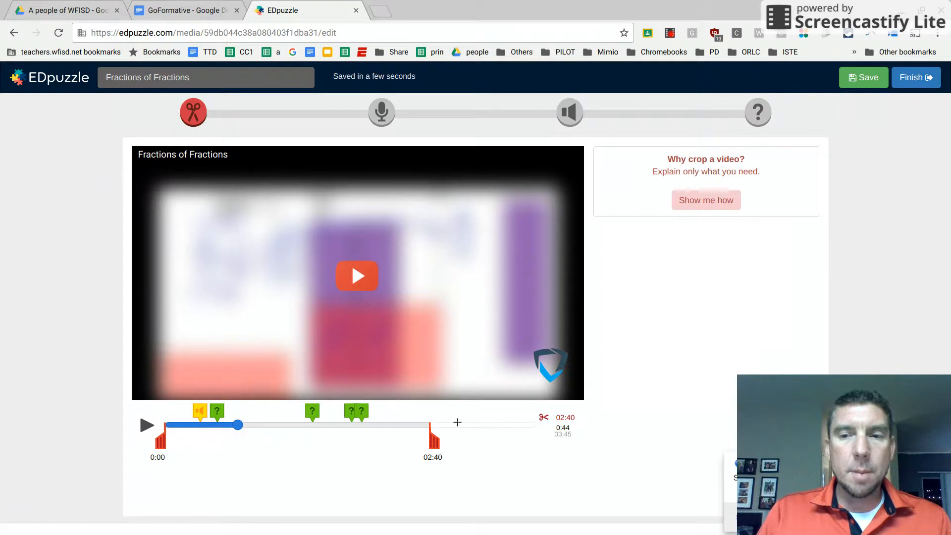
Examine the audio track and audio notes stages, moving the audio note marker to 0:46 on the timeline.
{"action": "left_click", "coordinate": [382, 112]}
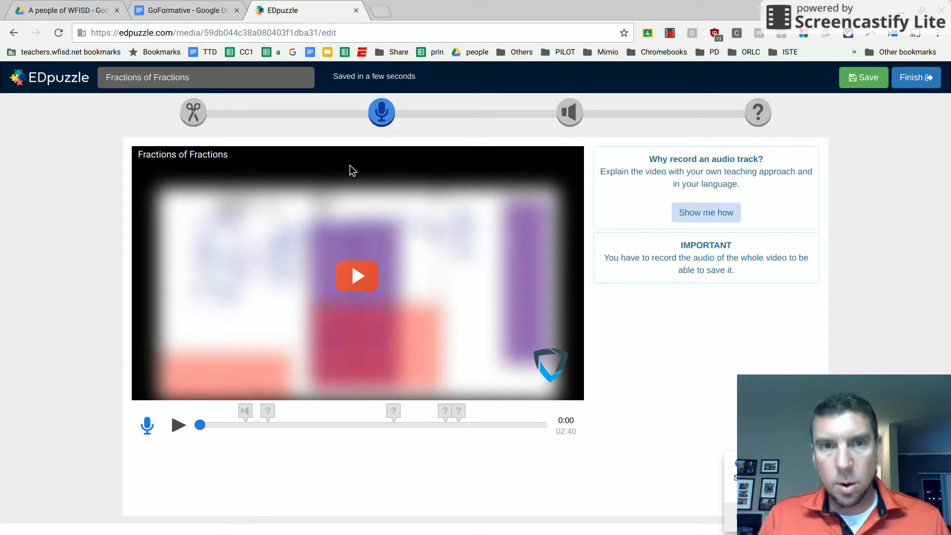
{"action": "left_click", "coordinate": [382, 121]}
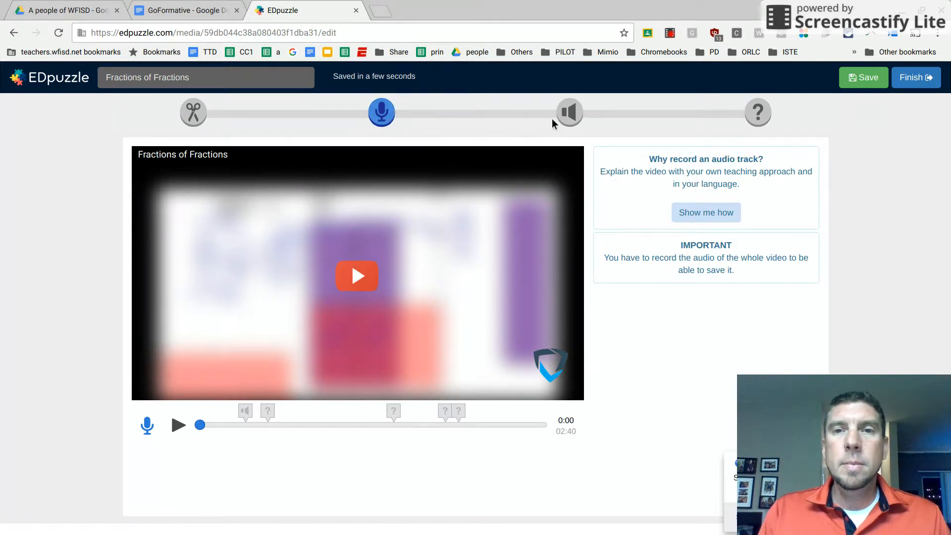
{"action": "left_click", "coordinate": [567, 119]}
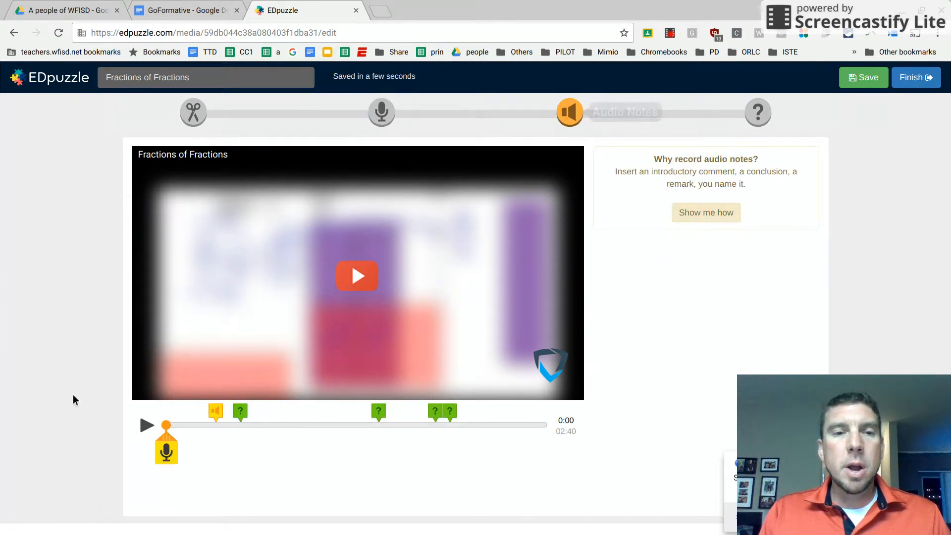
{"action": "left_click", "coordinate": [216, 412]}
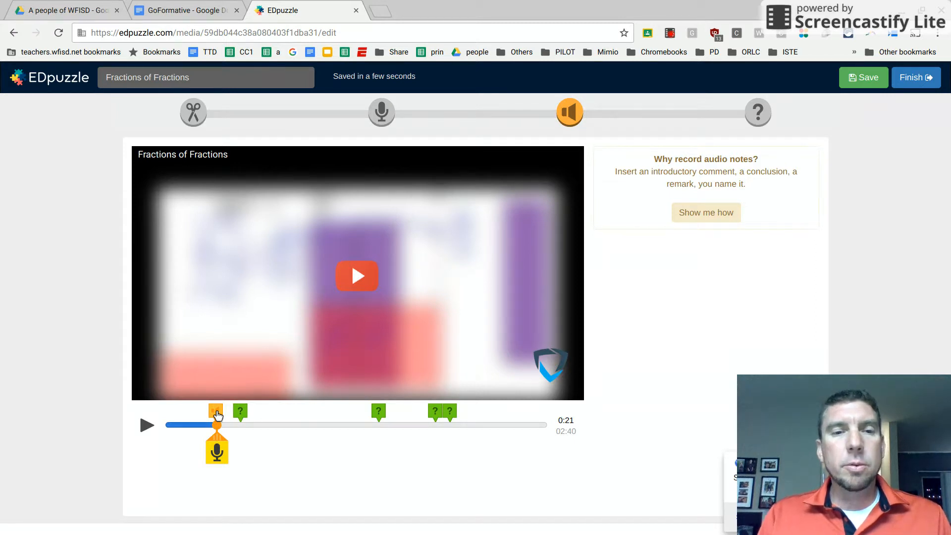
{"action": "mouse_move", "coordinate": [217, 436]}
{"action": "left_mouse_down"}
{"action": "mouse_move", "coordinate": [291, 435]}
{"action": "mouse_move", "coordinate": [268, 435]}
{"action": "mouse_move", "coordinate": [289, 435]}
{"action": "mouse_move", "coordinate": [277, 437]}
{"action": "left_mouse_up"}
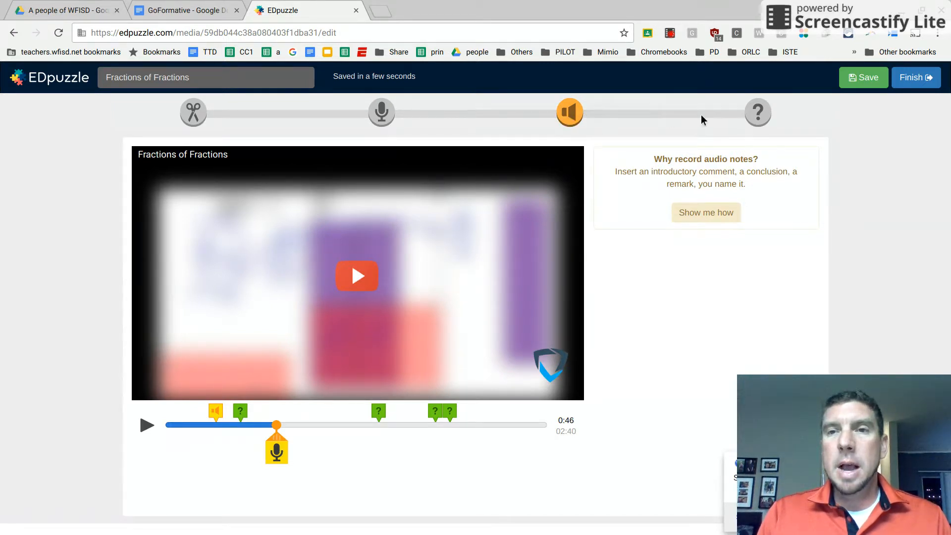
Switch to the quizzes stage, move the quiz marker to 0:55, and open the existing "What is your name?" question.
{"action": "left_click", "coordinate": [756, 115]}
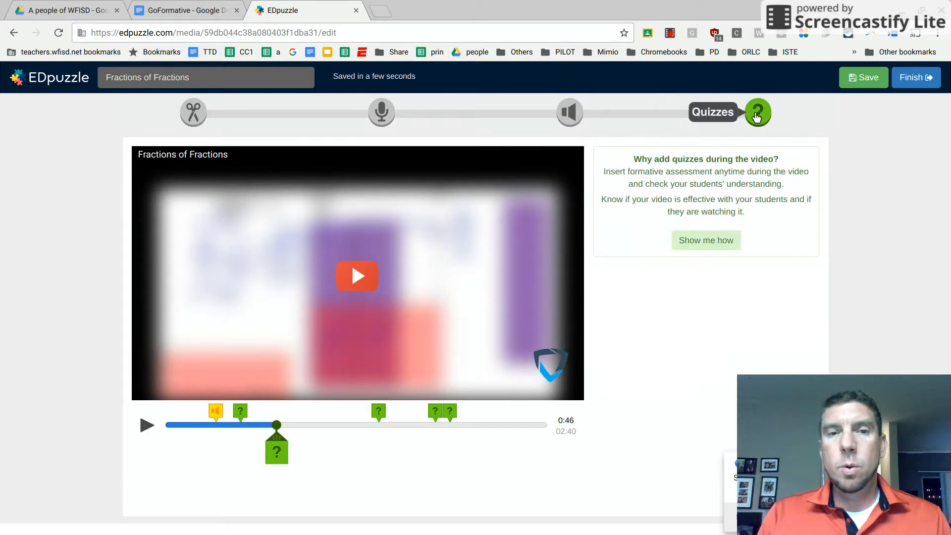
{"action": "left_click_drag", "start_coordinate": [277, 437], "coordinate": [297, 438]}
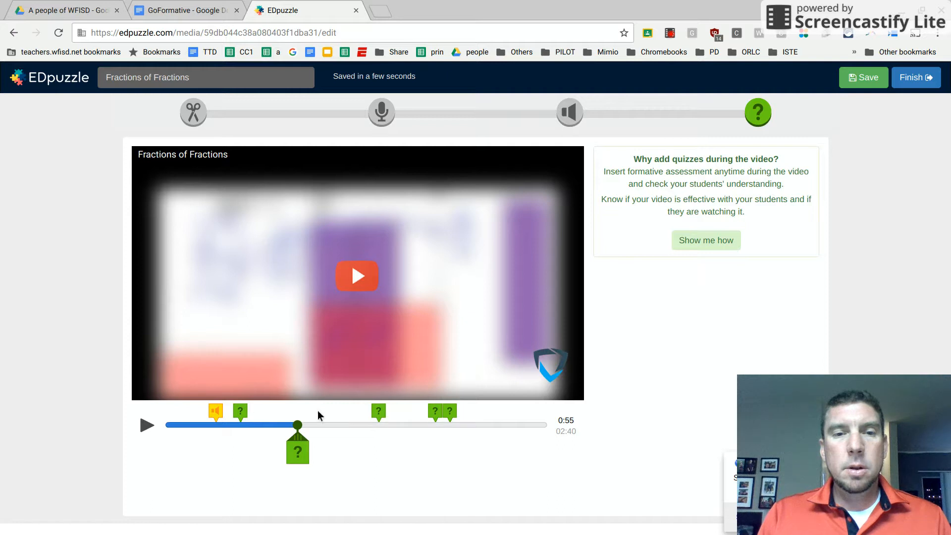
{"action": "left_click", "coordinate": [240, 412]}
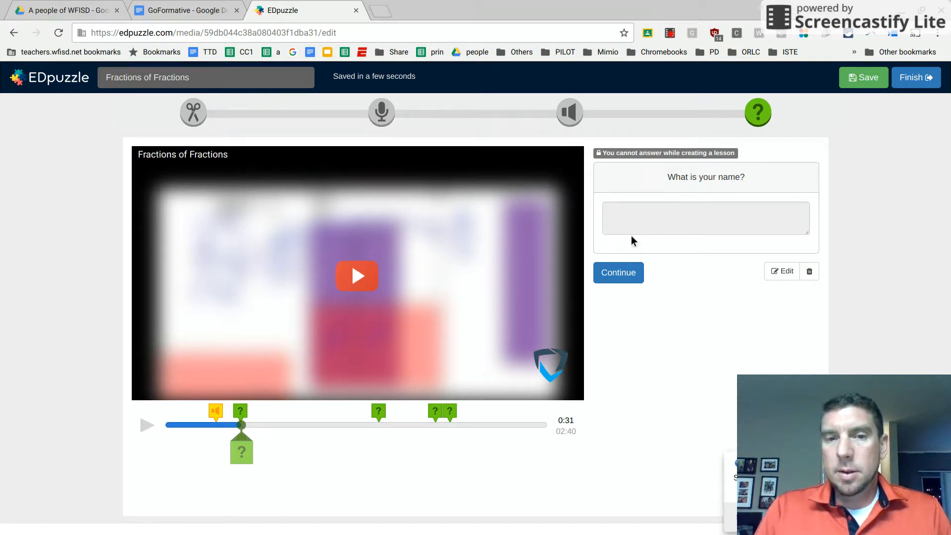
Review the existing numerator, denominator and "Do you like this video?" questions on the timeline, including the numerator question's answer marking.
{"action": "left_click", "coordinate": [378, 411]}
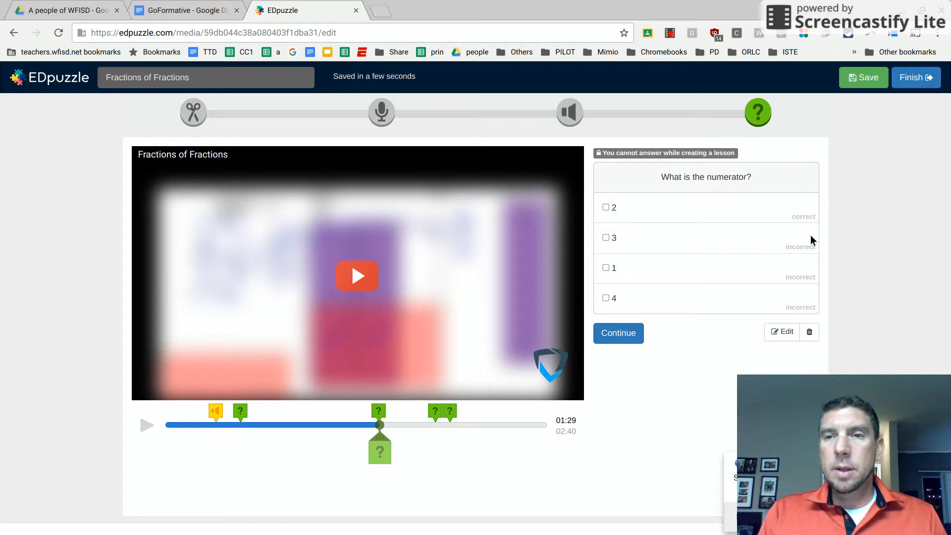
{"action": "left_click", "coordinate": [798, 212]}
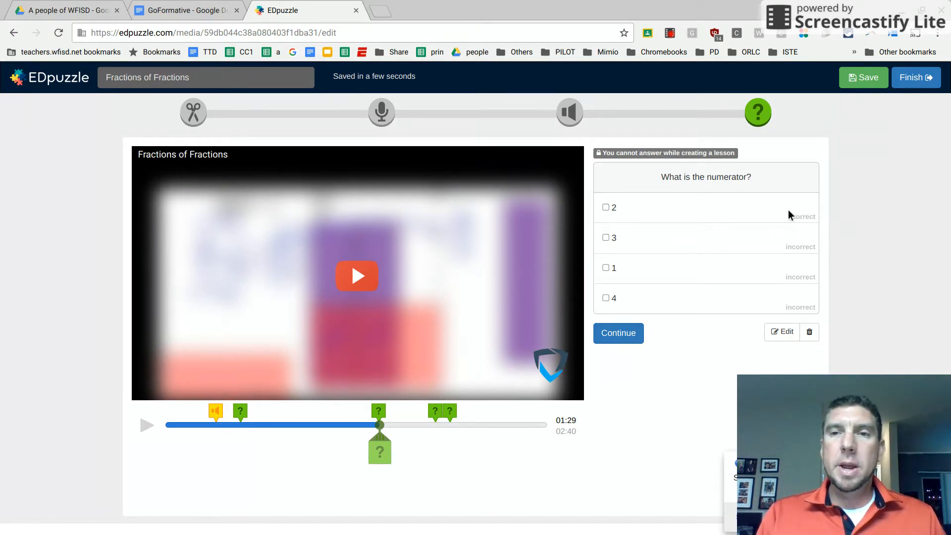
{"action": "left_click", "coordinate": [789, 214]}
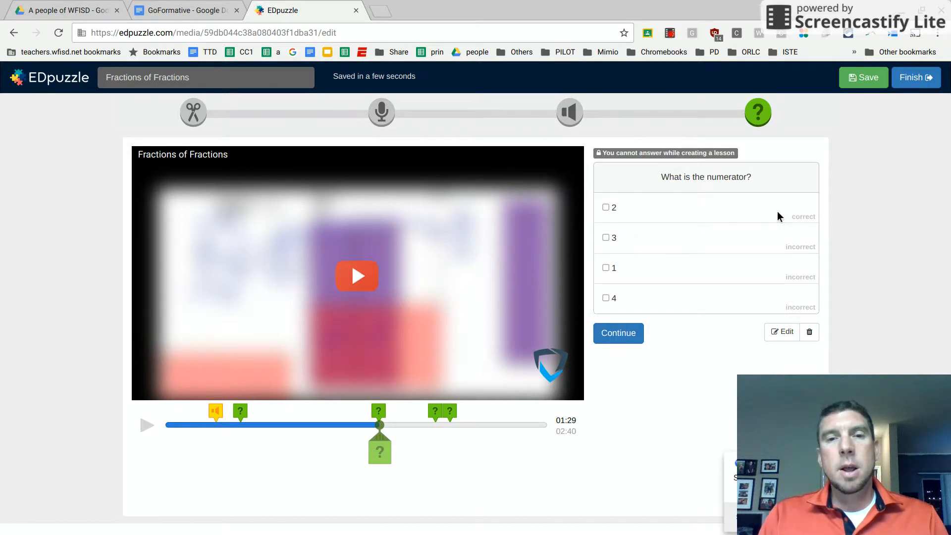
{"action": "left_click", "coordinate": [436, 413]}
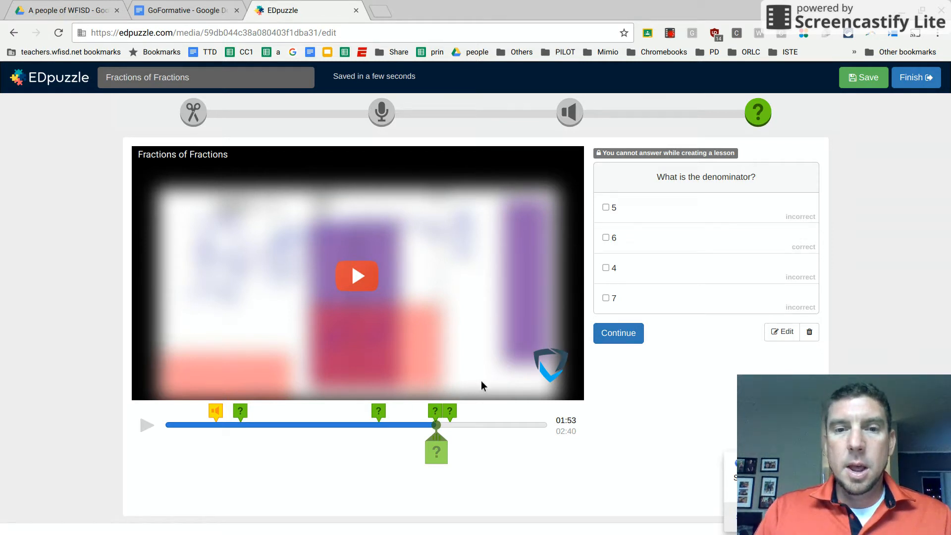
{"action": "left_click", "coordinate": [451, 412]}
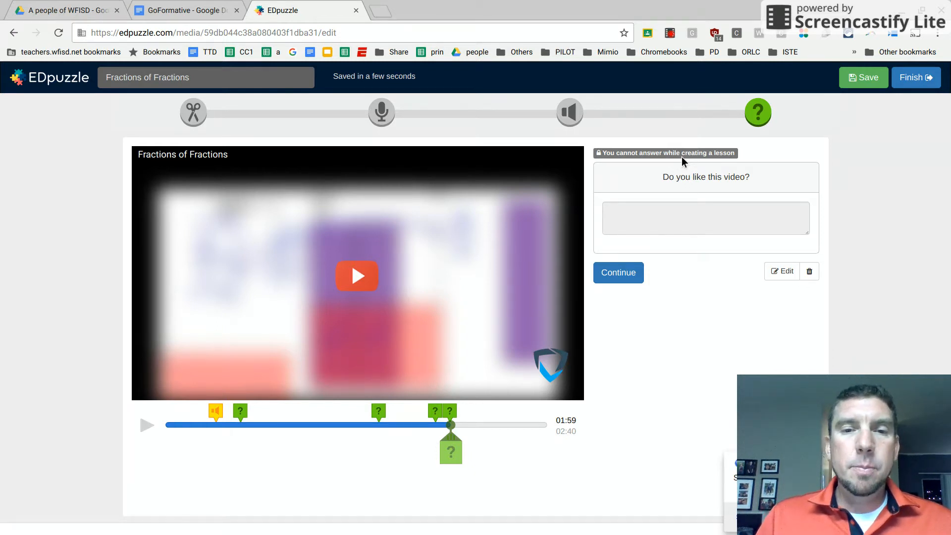
Set the quiz marker to 01:25, play the video into the numerator question at 01:29, and jump ahead to the denominator question.
{"action": "mouse_move", "coordinate": [444, 440]}
{"action": "left_mouse_down"}
{"action": "mouse_move", "coordinate": [357, 436]}
{"action": "mouse_move", "coordinate": [370, 436]}
{"action": "left_mouse_up"}
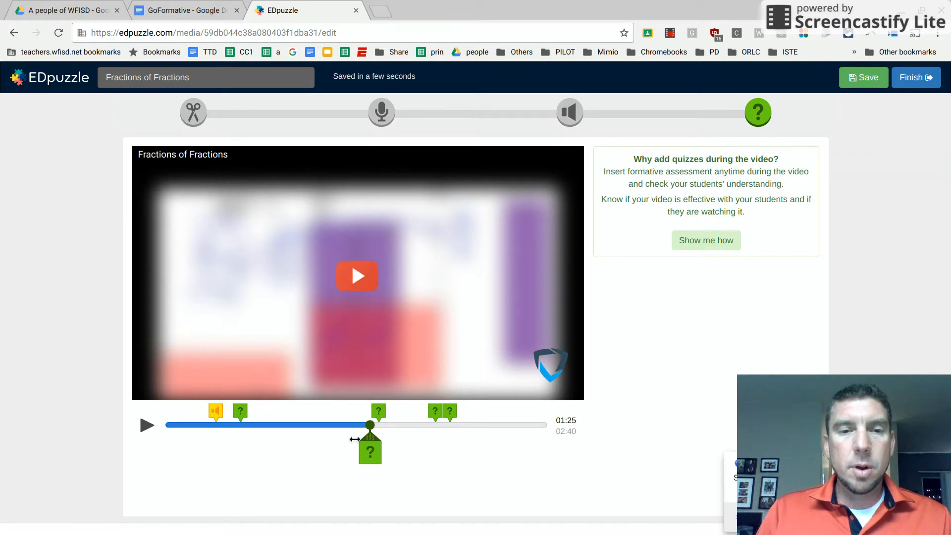
{"action": "left_click", "coordinate": [146, 425]}
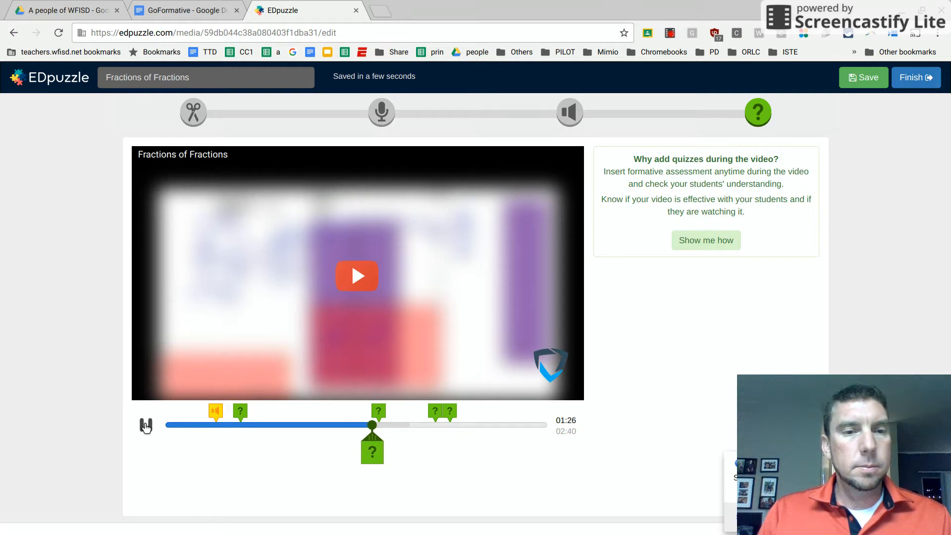
{"action": "left_click", "coordinate": [146, 425]}
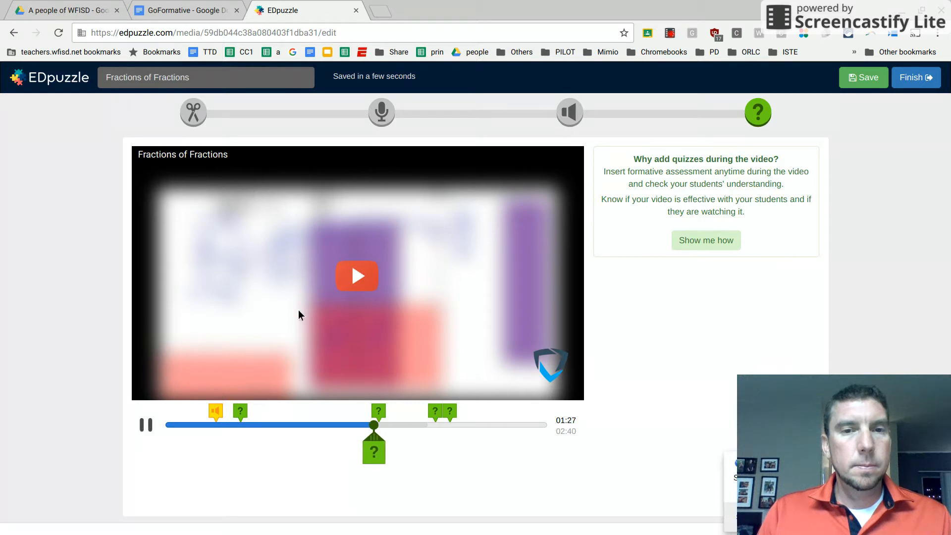
{"action": "left_click", "coordinate": [355, 281]}
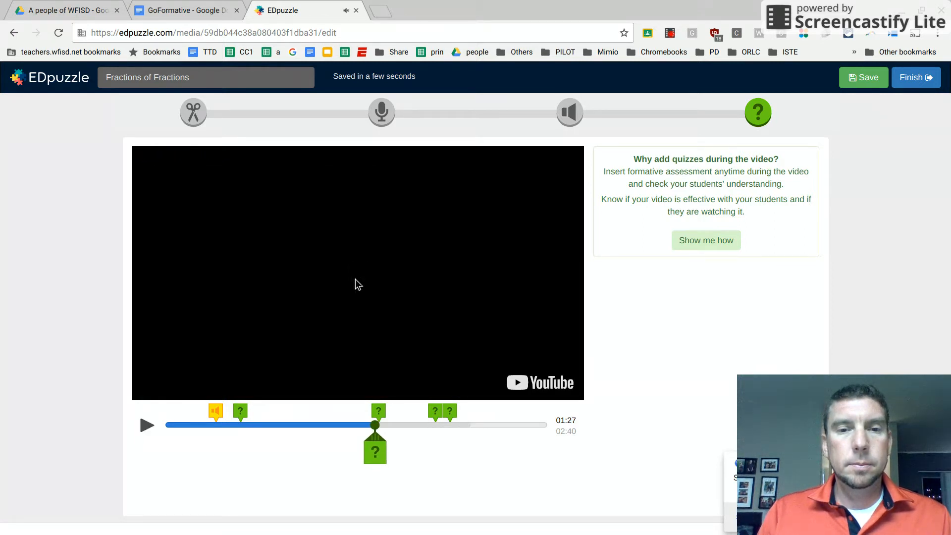
{"action": "left_click", "coordinate": [382, 349]}
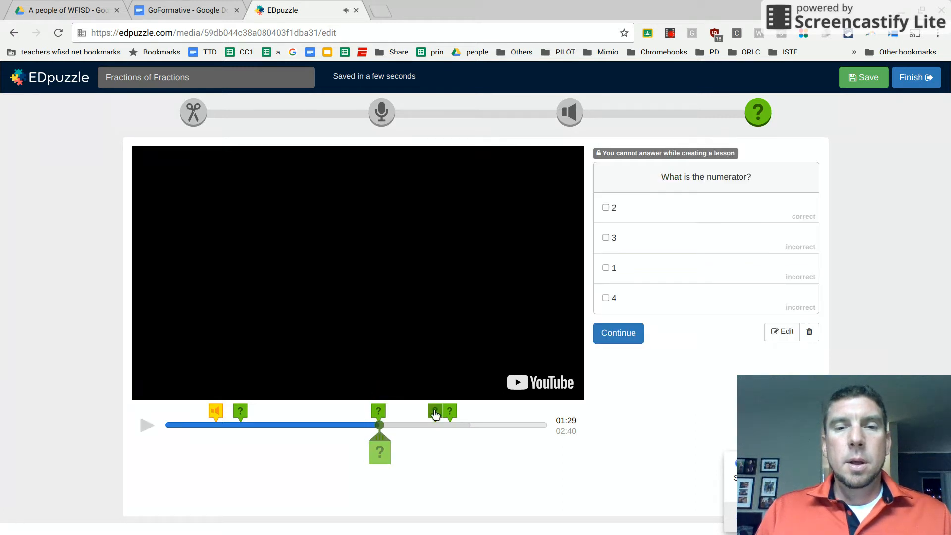
{"action": "left_click", "coordinate": [425, 424]}
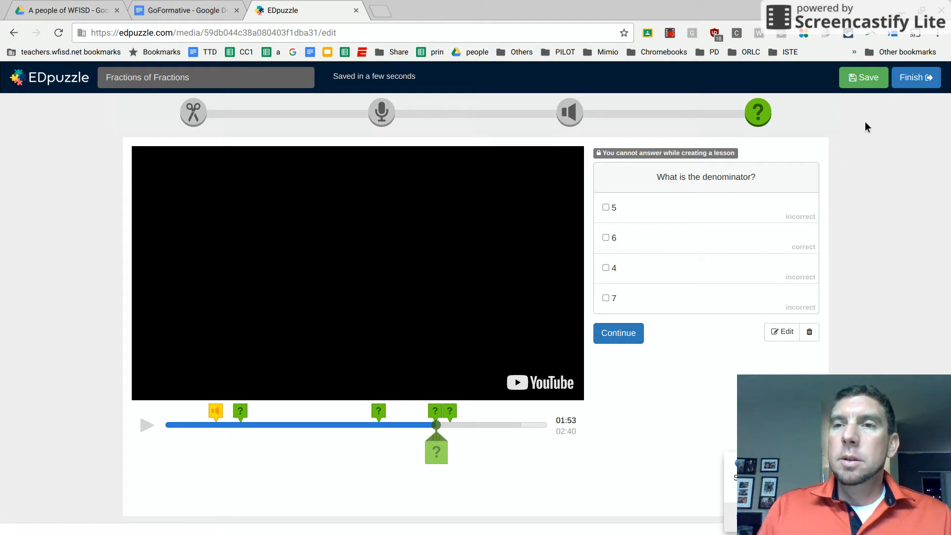
Finish editing the Fractions of Fractions lesson and skip assigning it to a class.
{"action": "left_click", "coordinate": [912, 82]}
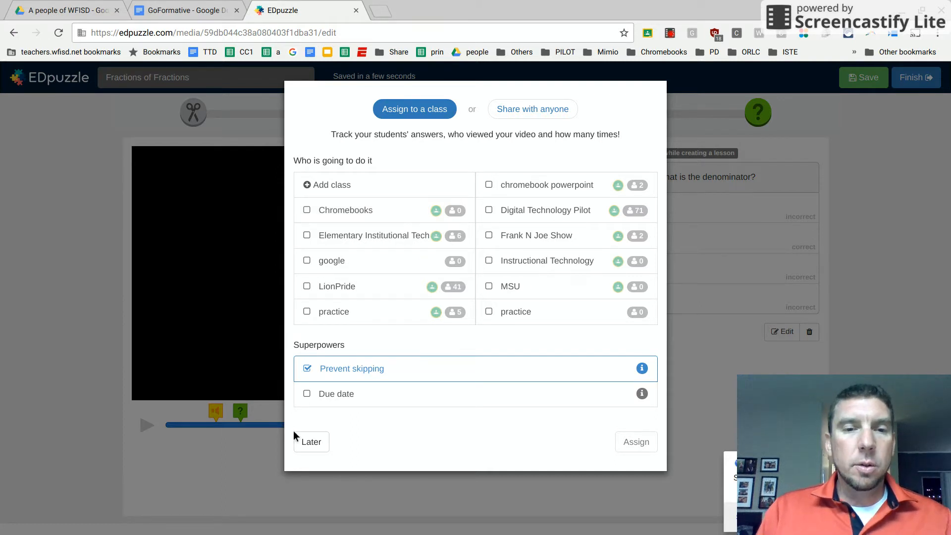
{"action": "left_click", "coordinate": [316, 447]}
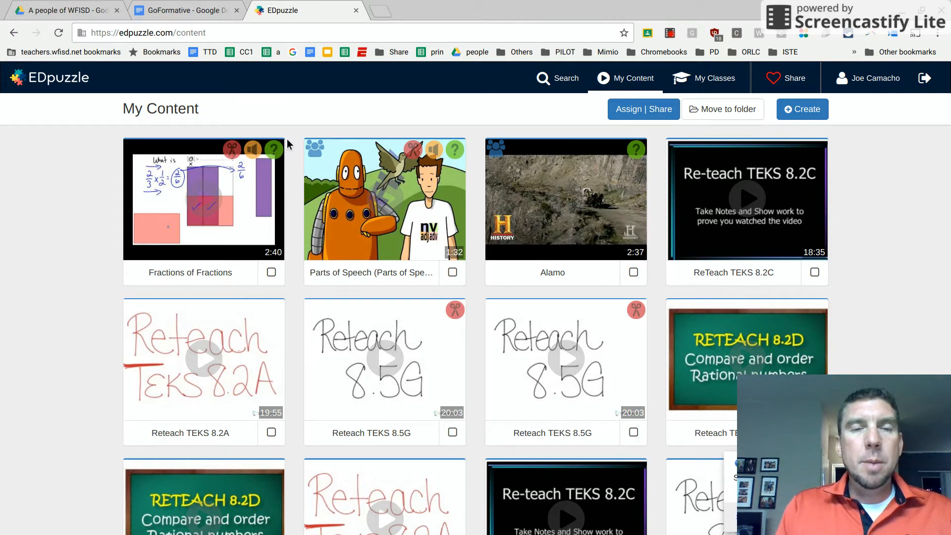
Examine the class assignment options for the Fractions of Fractions lesson, select its shareable link, and close the sharing dialog.
{"action": "left_click", "coordinate": [223, 190]}
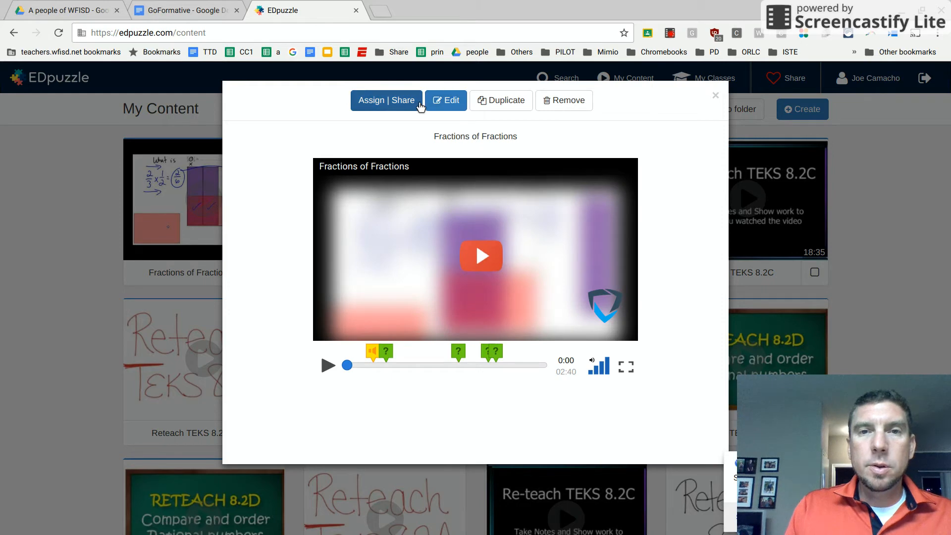
{"action": "left_click", "coordinate": [716, 97]}
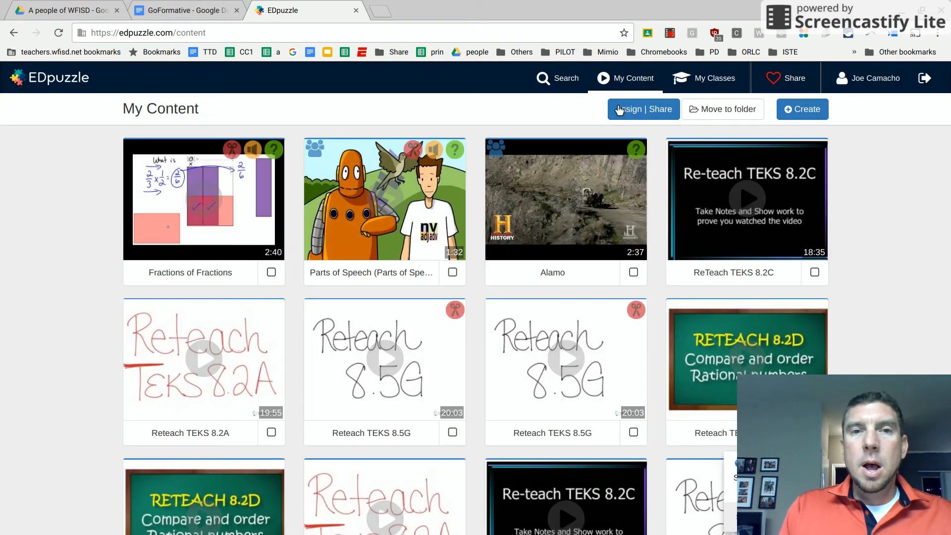
{"action": "left_click", "coordinate": [193, 217]}
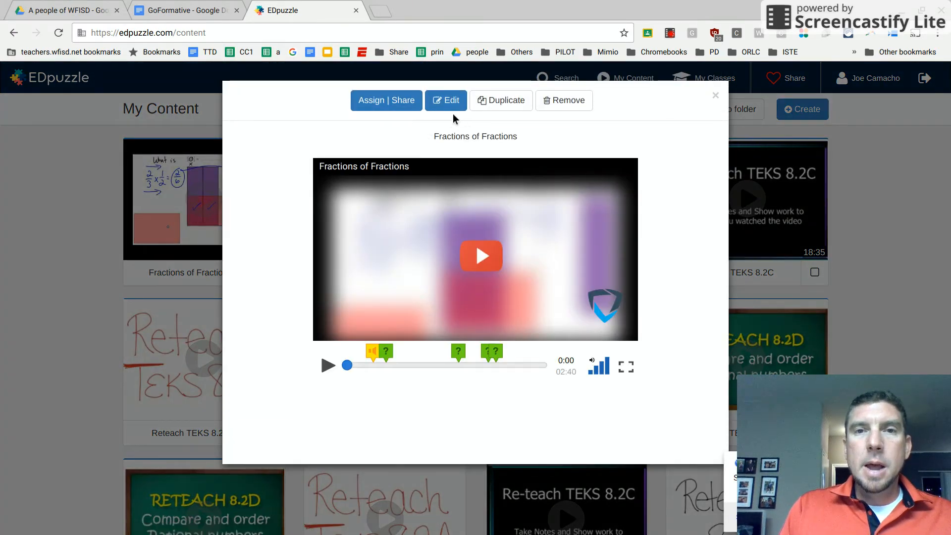
{"action": "left_click", "coordinate": [403, 104]}
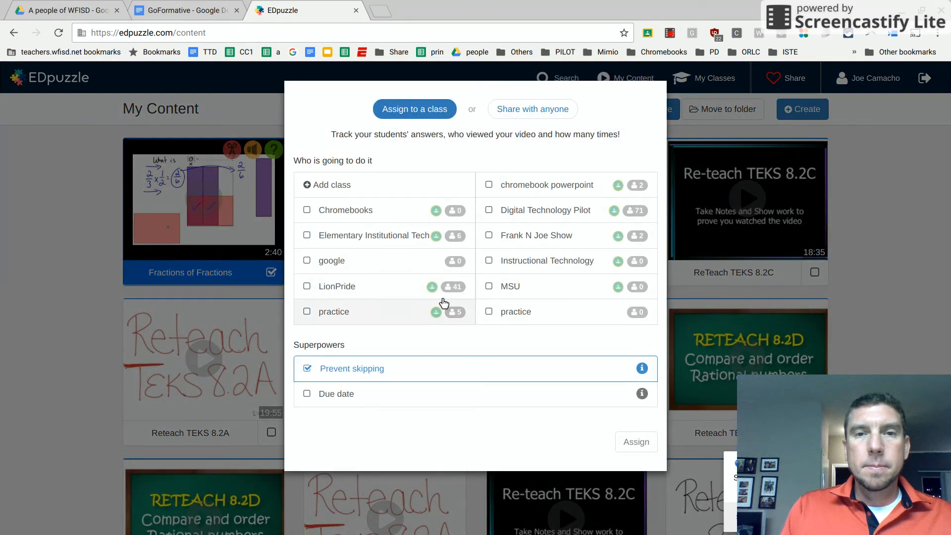
{"action": "left_click", "coordinate": [540, 113]}
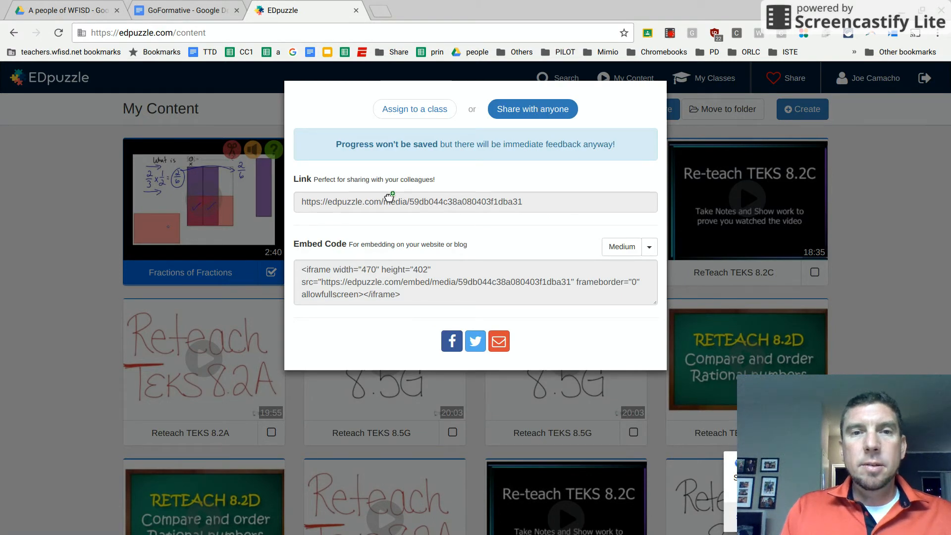
{"action": "left_click", "coordinate": [419, 203]}
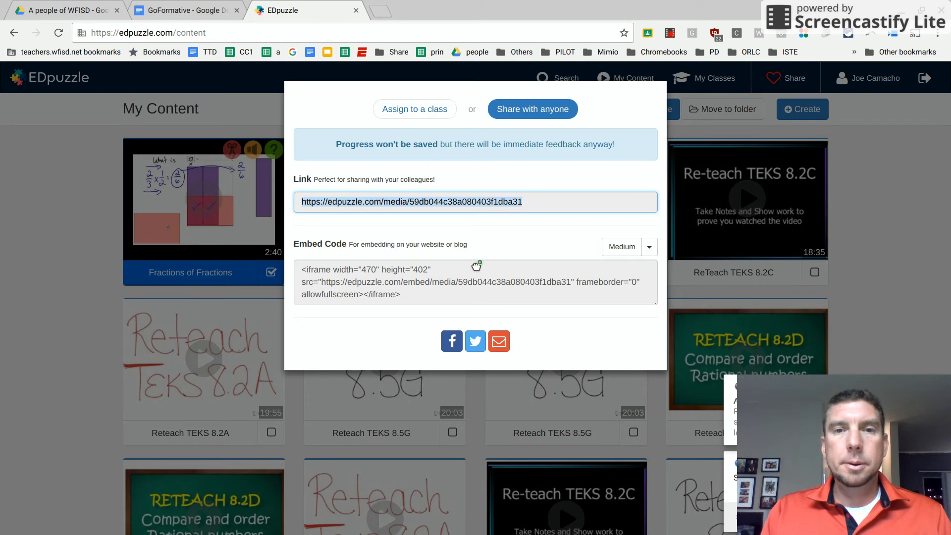
{"action": "left_click", "coordinate": [266, 114]}
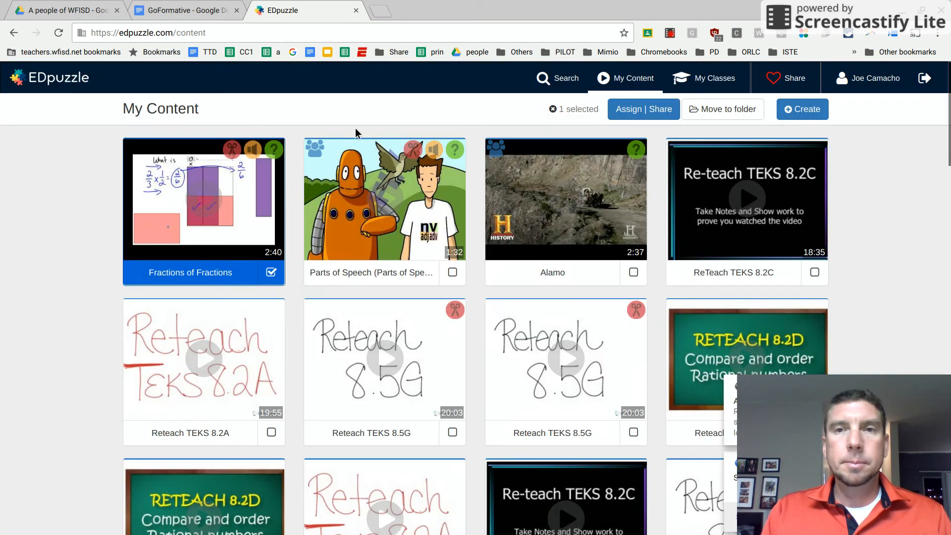
View the assignments of the chromebook powerpoint class in My Classes.
{"action": "left_click", "coordinate": [708, 80]}
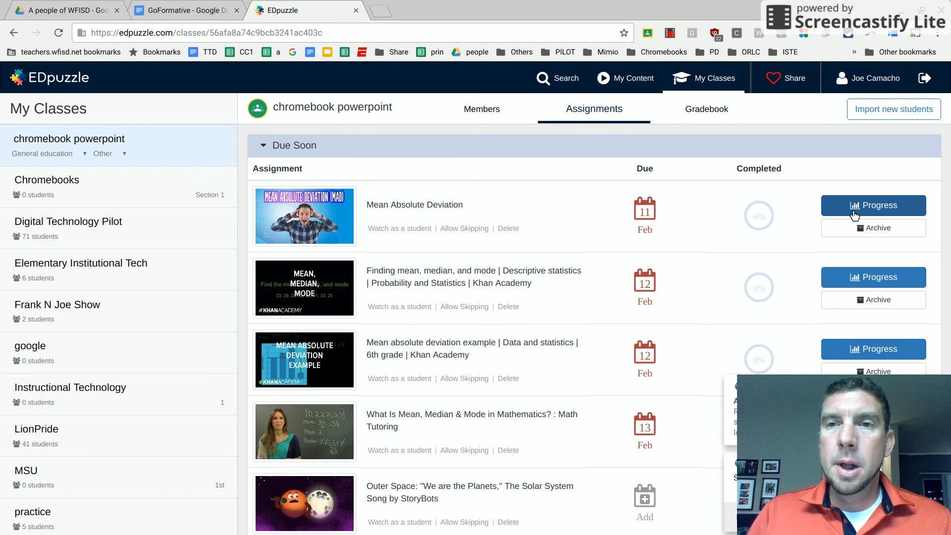
{"action": "left_click", "coordinate": [670, 33]}
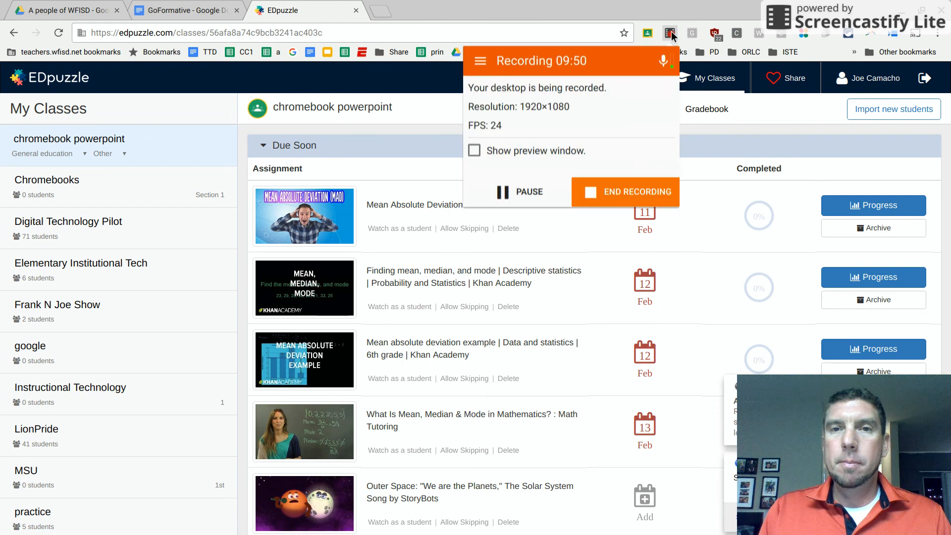